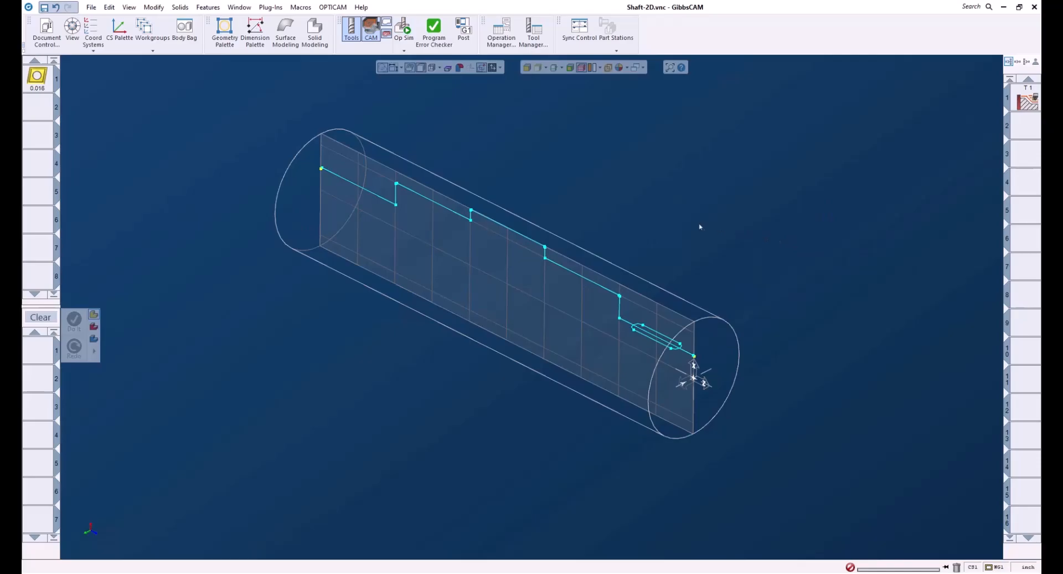
Step: Run the Op Sim rendering of the shaft's turning program through to its end
scroll(698, 225, "down", 3)
left_click(404, 27)
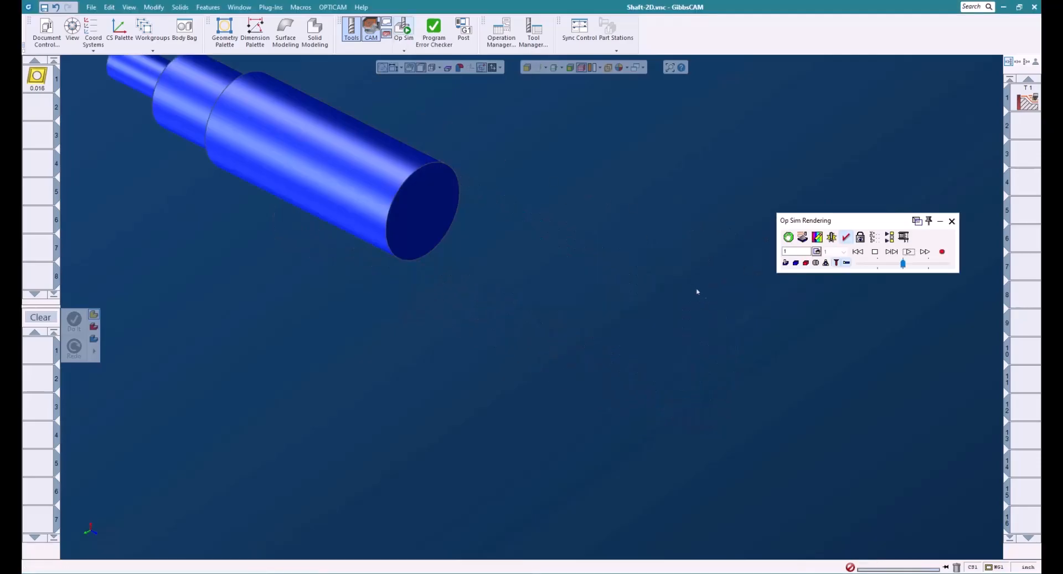
left_click(909, 251)
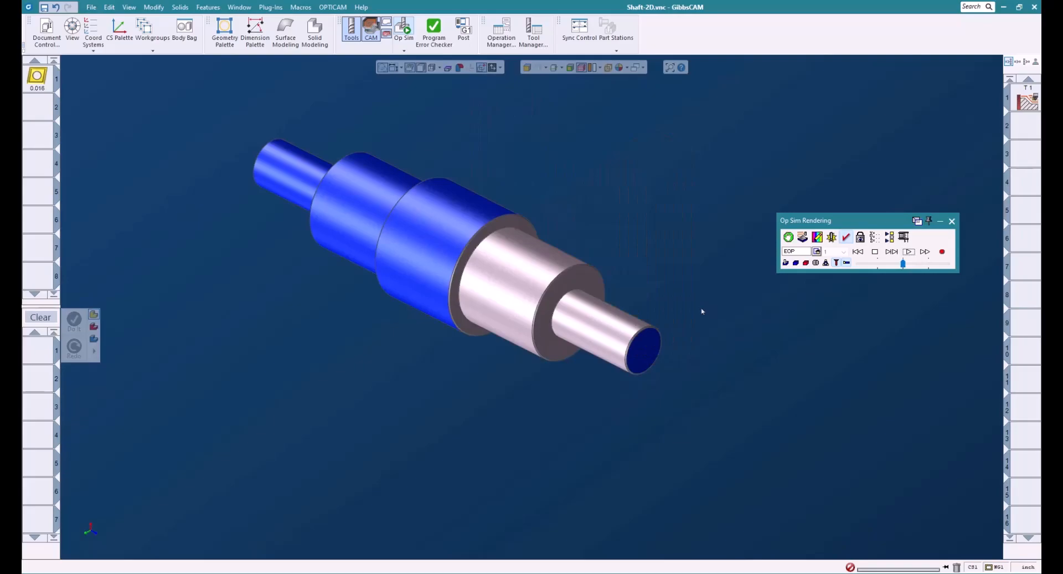
Step: Create a facet body from the simulated shaft and leave the simulation
right_click(865, 224)
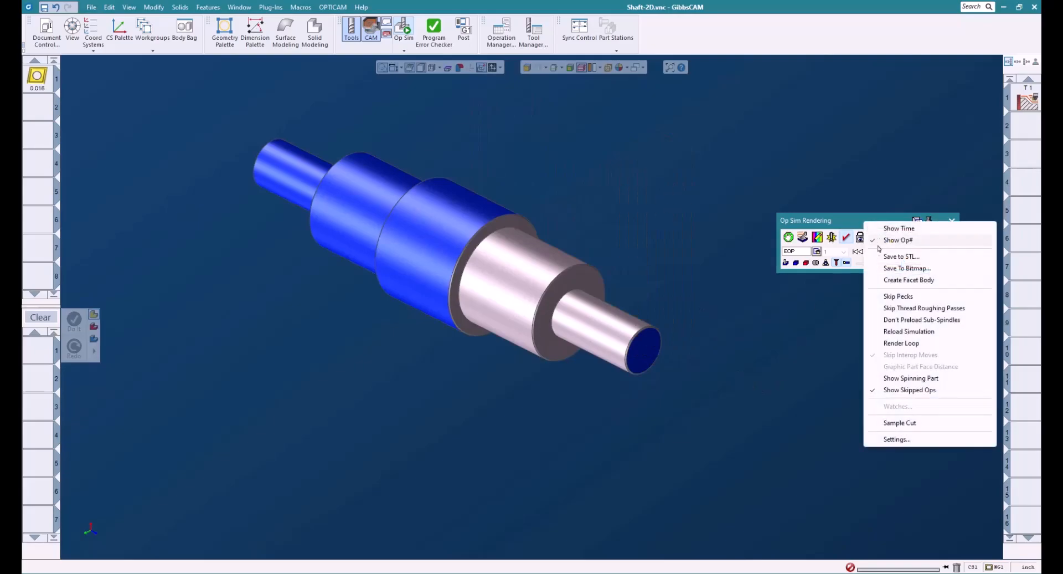
left_click(899, 281)
left_click(952, 220)
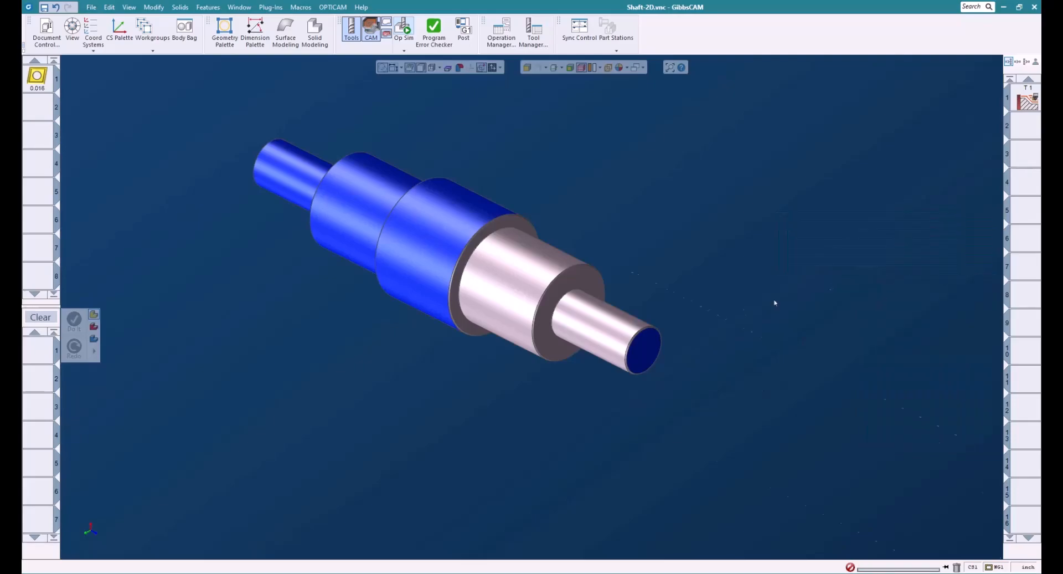
scroll(374, 266, "down", 5)
scroll(493, 323, "up", 6)
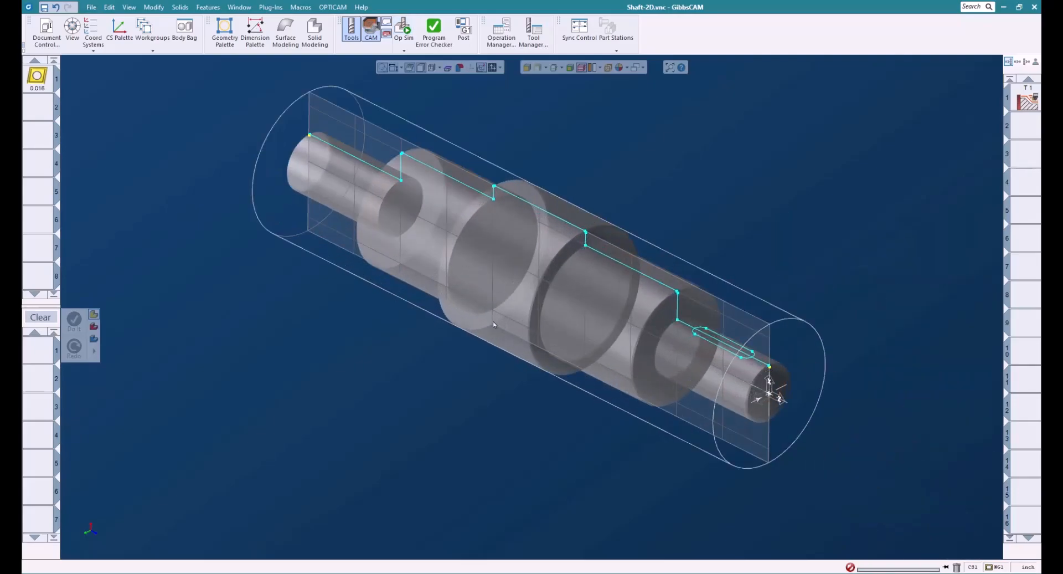
scroll(493, 323, "down", 2)
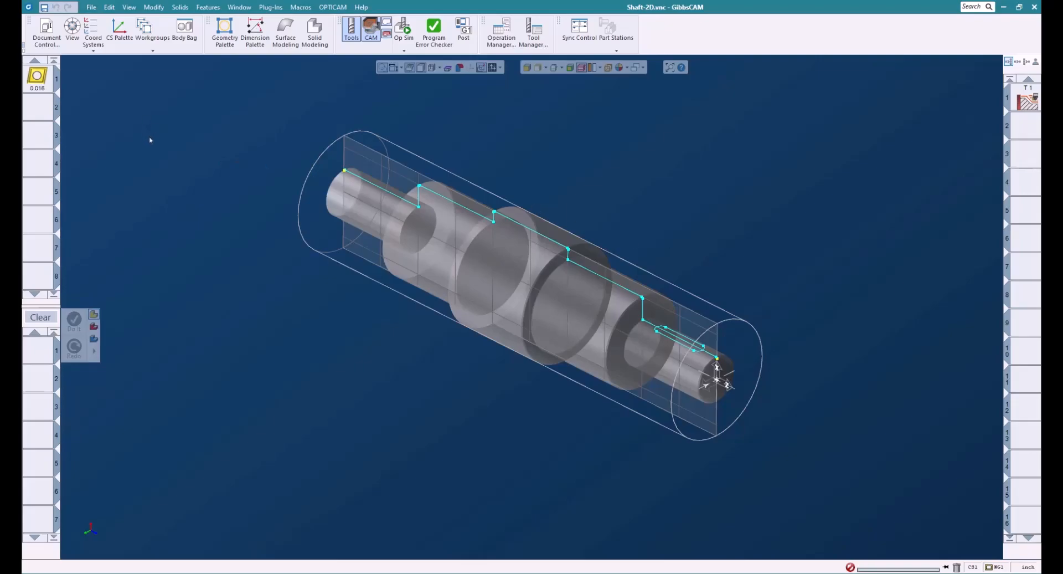
left_click(90, 7)
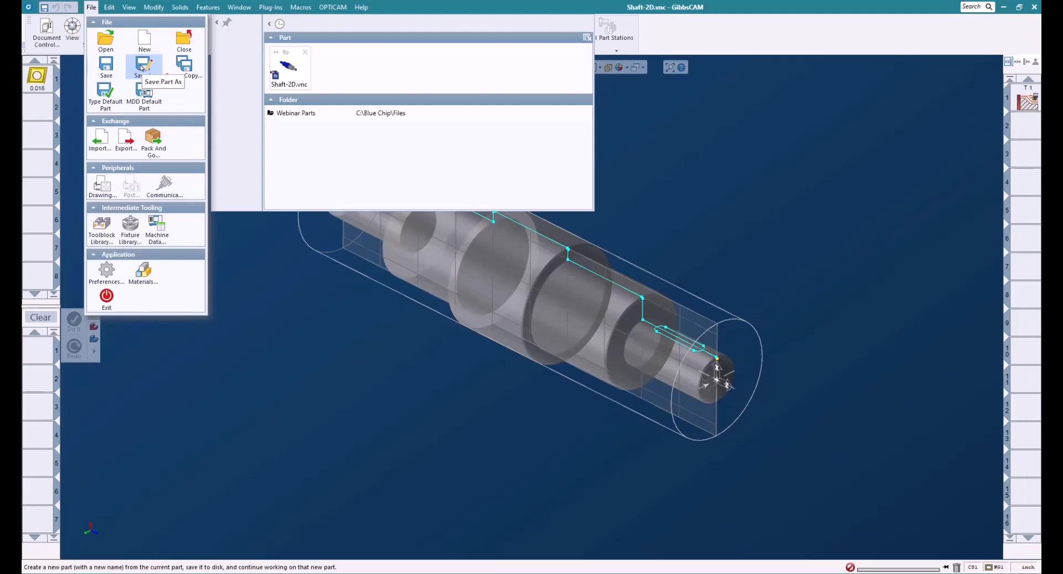
left_click(390, 369)
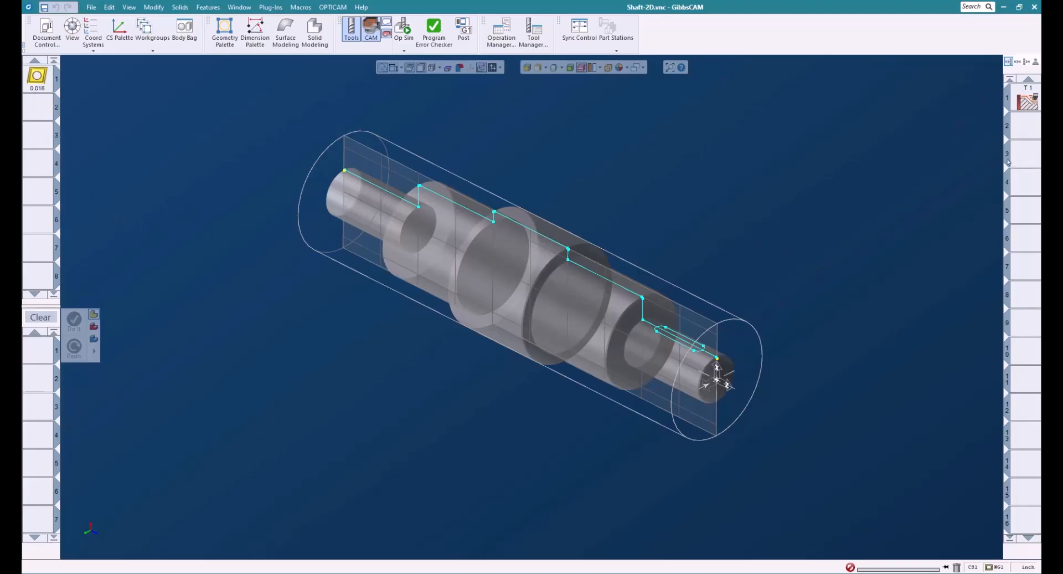
Step: Delete the turning operation from the operation list and the 0.016 insert tool from the tool list
left_click_drag(1029, 100, 959, 563)
left_click_drag(41, 76, 957, 567)
Step: Delete workgroup 2 from the part and close the workgroup list
left_click(145, 30)
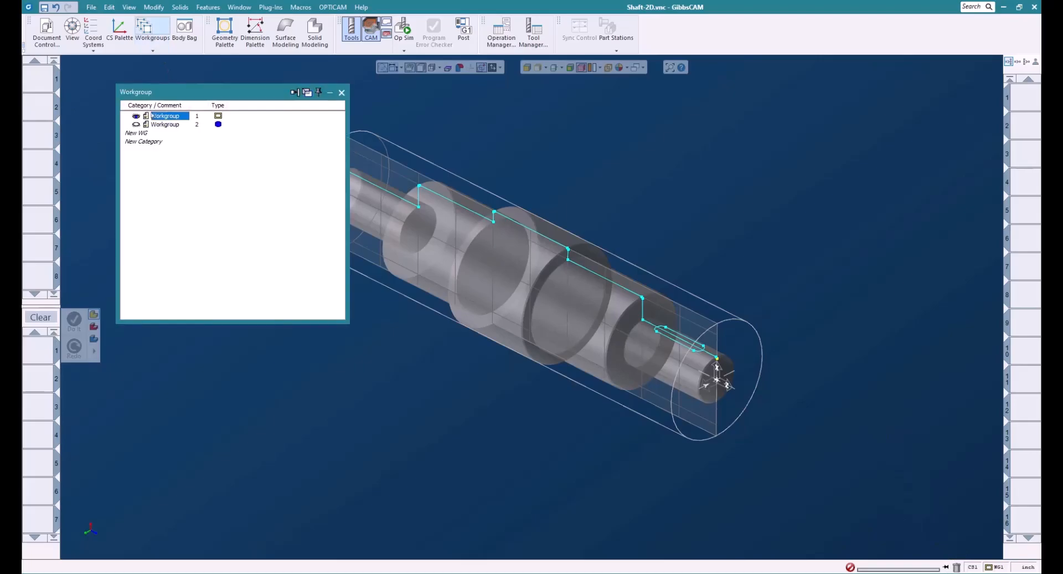
left_click(157, 125)
right_click(158, 124)
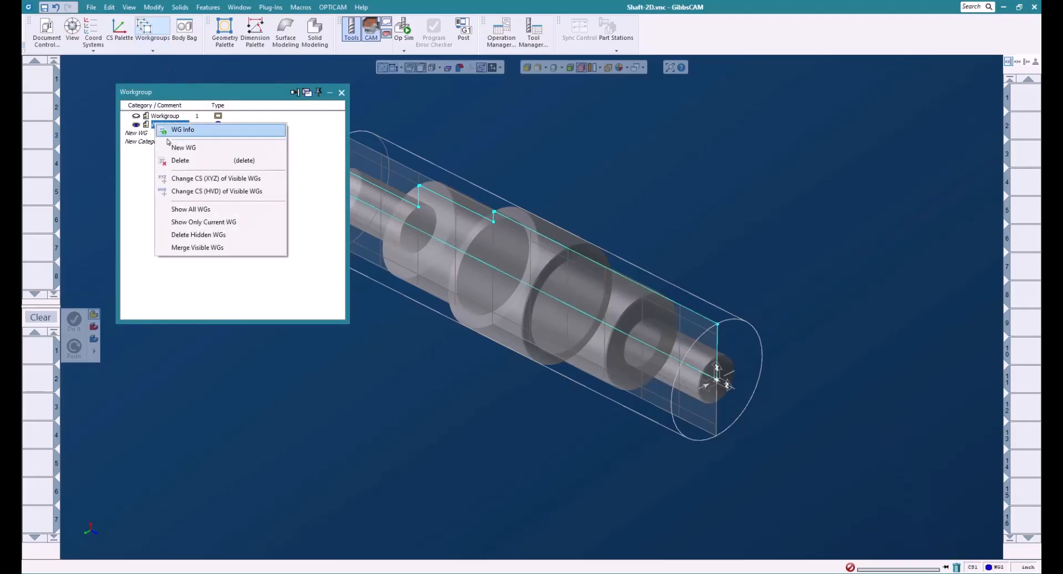
left_click(176, 161)
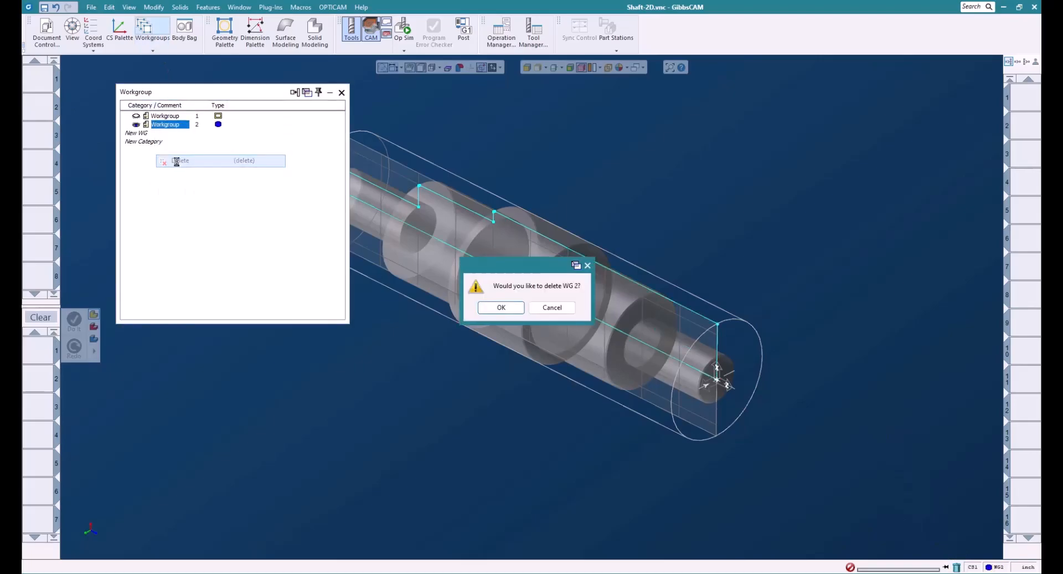
left_click(512, 307)
left_click(341, 92)
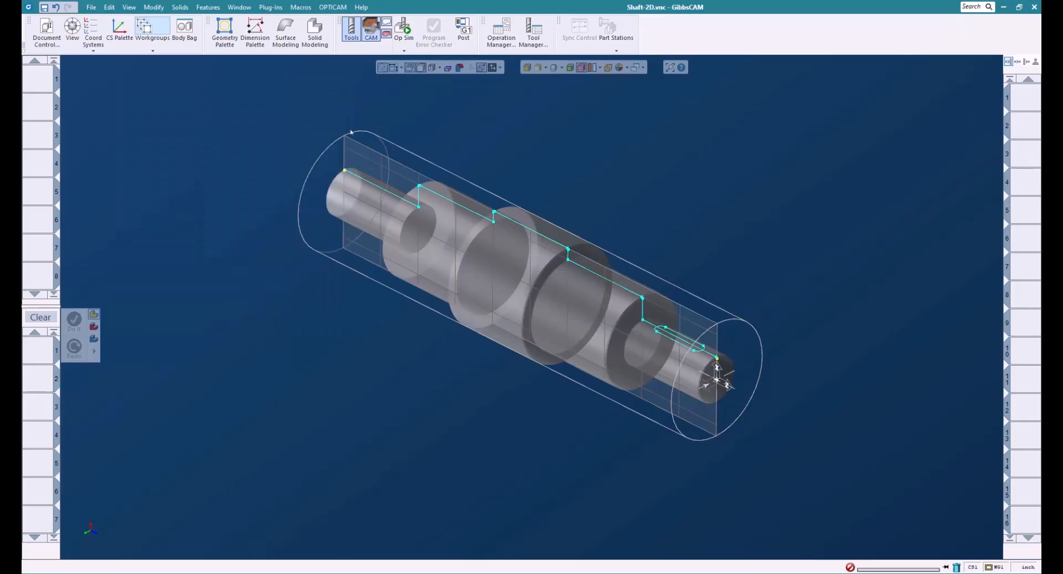
Step: Change the part's machine to Doosan DNM Vertical Mill with Rotary and dismiss the coordinate system list
scroll(577, 264, "down", 3)
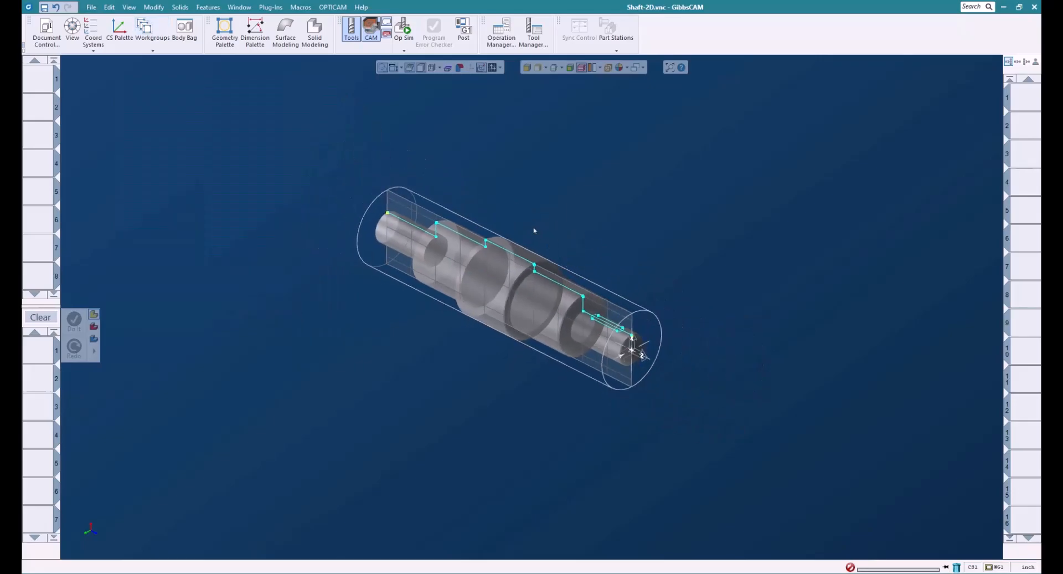
scroll(537, 224, "up", 2)
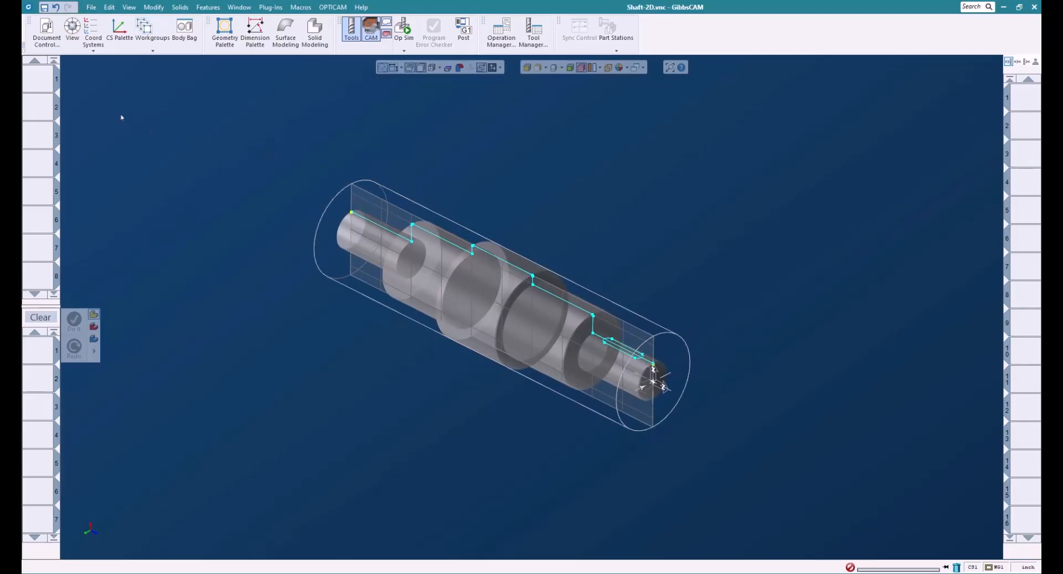
left_click(45, 27)
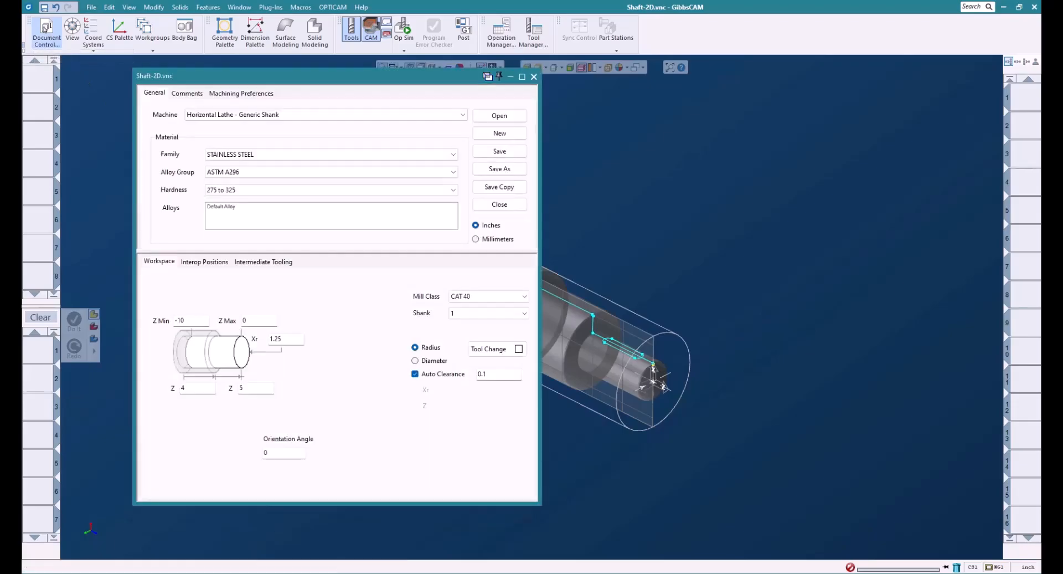
left_click(245, 116)
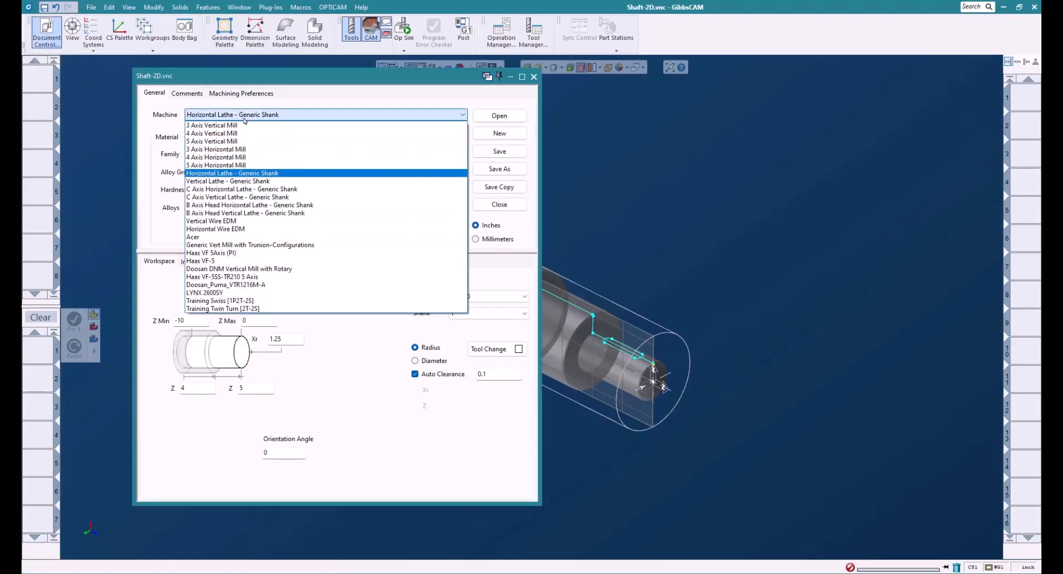
left_click(286, 270)
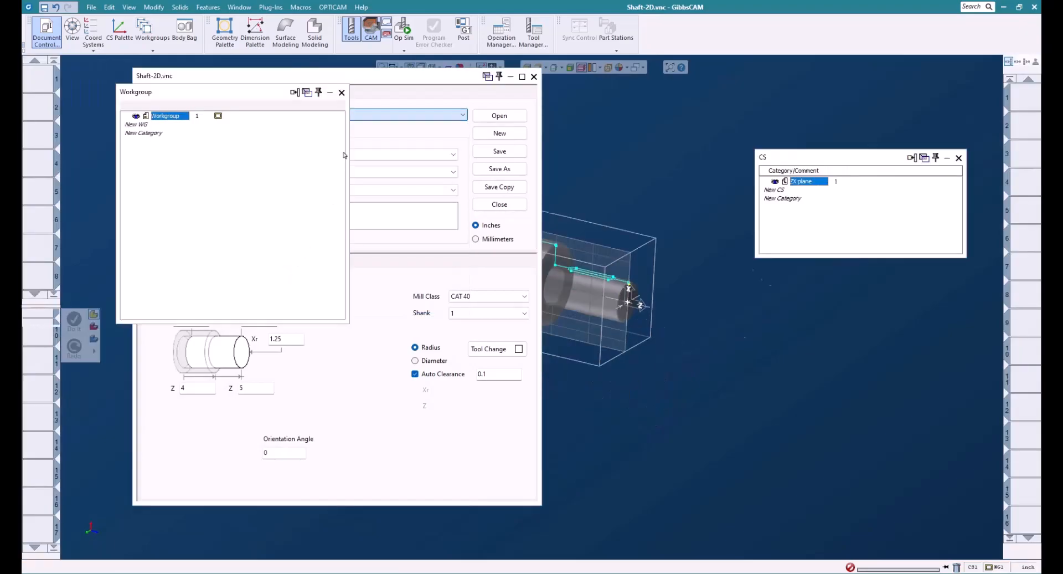
left_click(959, 158)
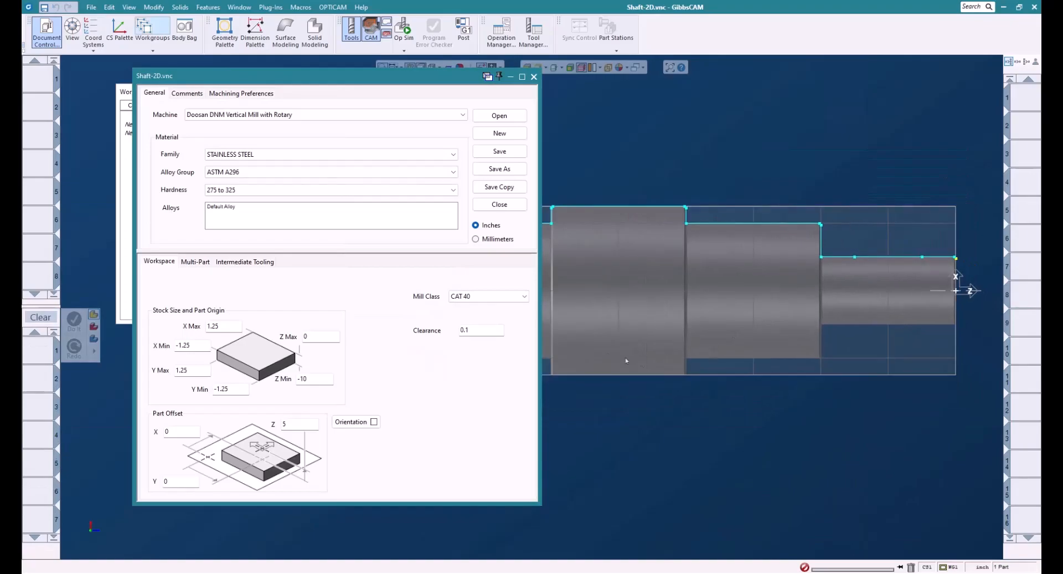
Step: Set the clearance to 1 and the part offset Z to 0, then close the document and workgroup windows
double_click(487, 331)
type("1")
double_click(299, 426)
type("0")
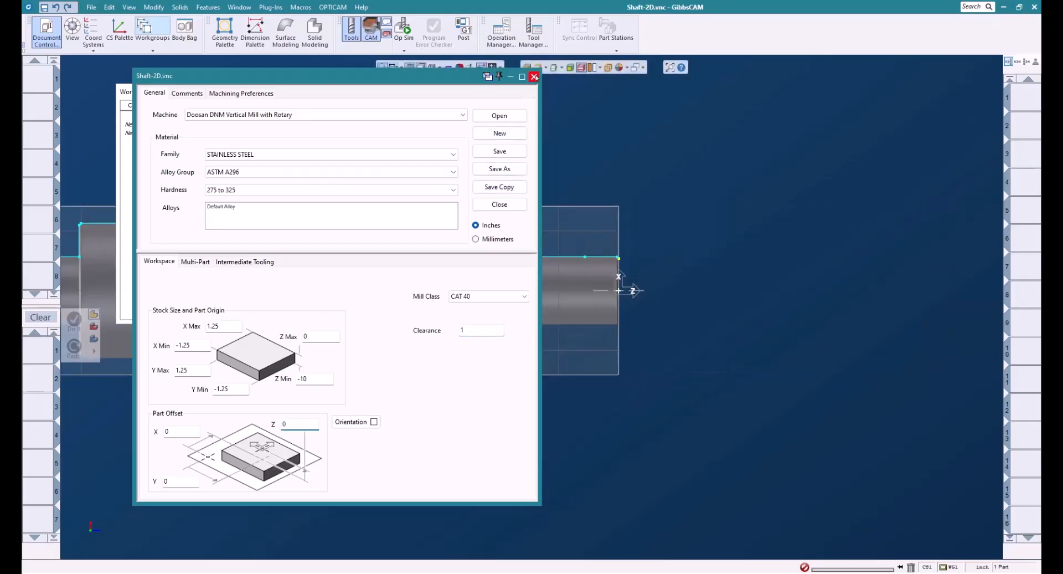
left_click(534, 77)
left_click(340, 92)
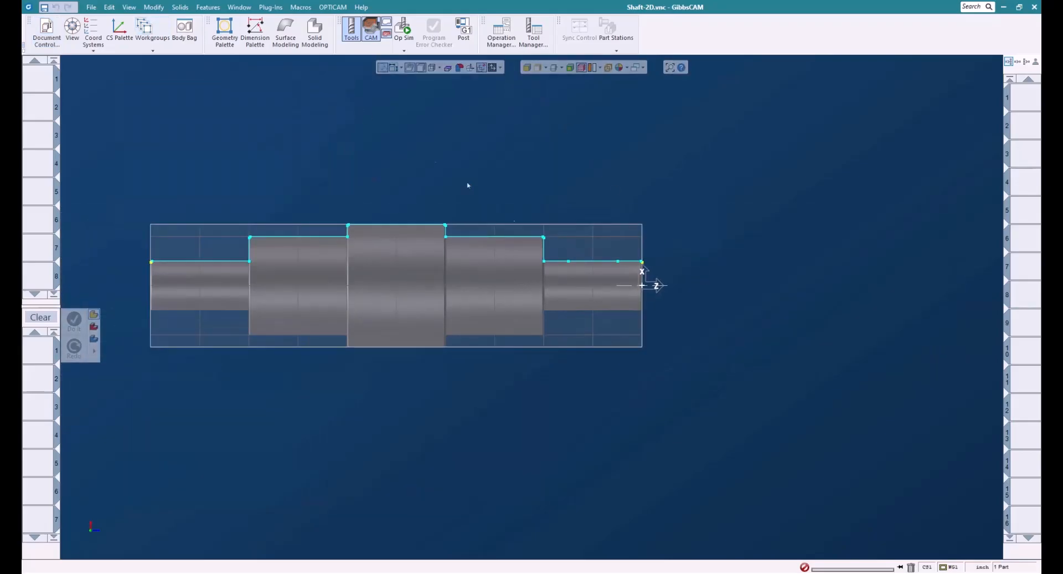
Step: Make the XY plane the current coordinate system and move all geometry and the facet body to it with Change CS (HVD)
scroll(615, 303, "down", 3)
scroll(619, 303, "up", 1)
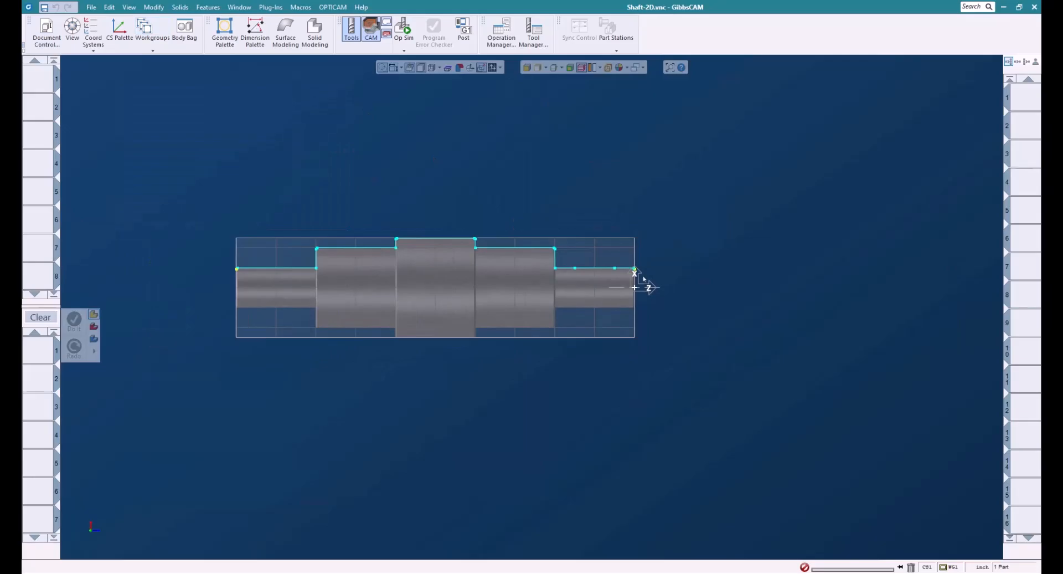
key("ctrl+i")
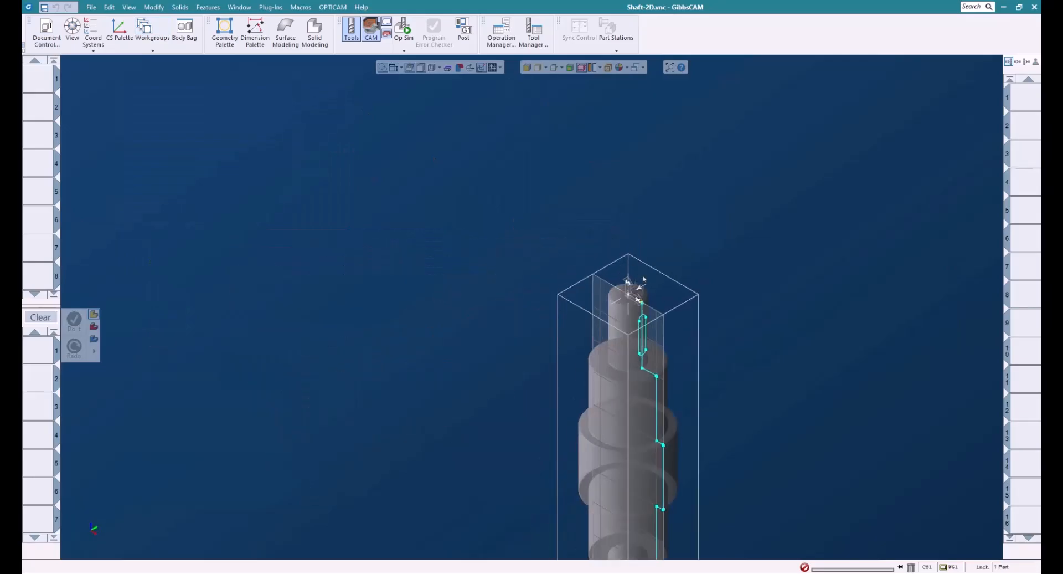
key("ctrl+u")
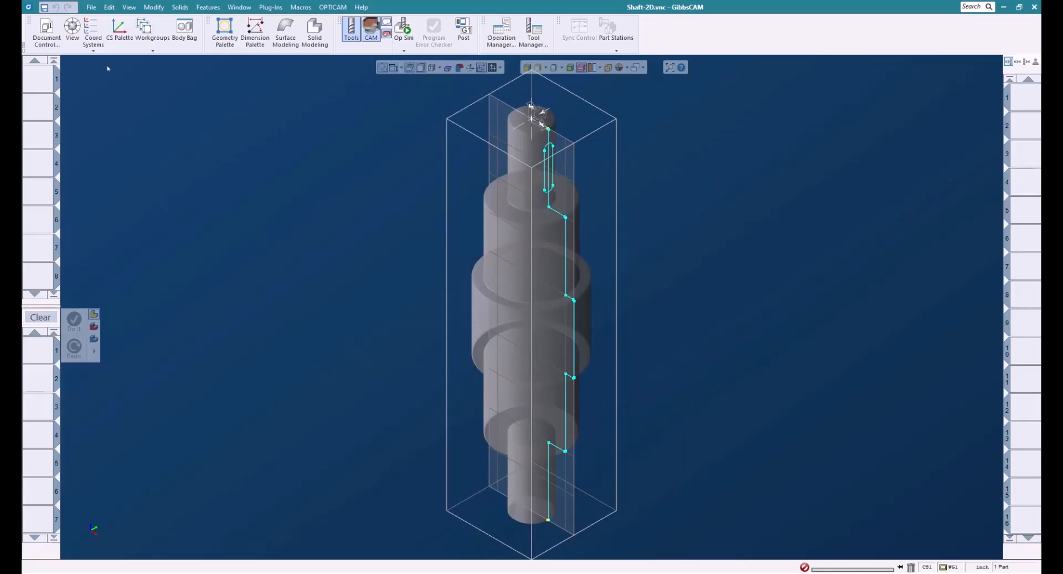
left_click(93, 30)
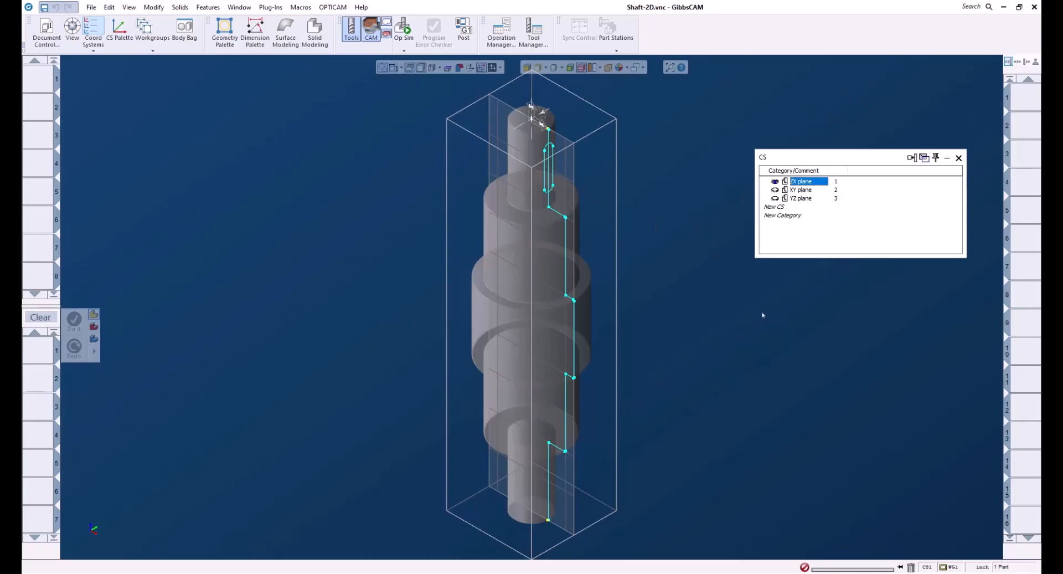
left_click(805, 191)
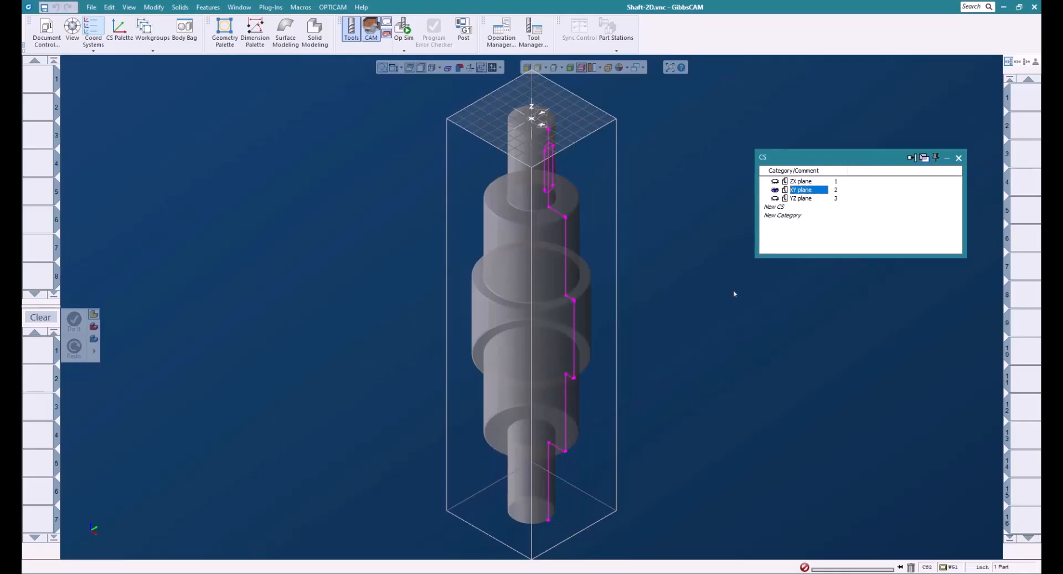
key("ctrl+a")
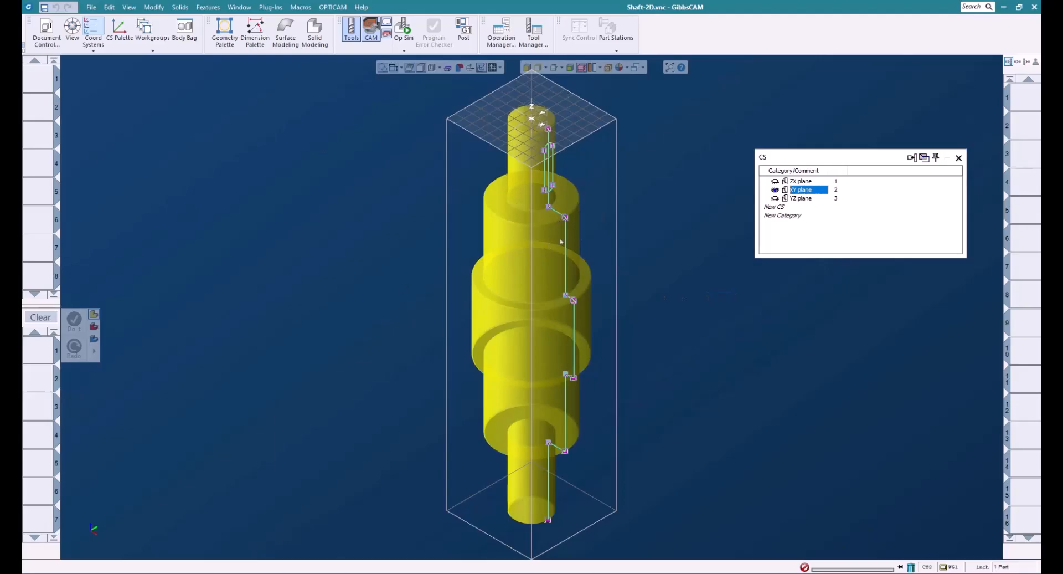
left_click(154, 7)
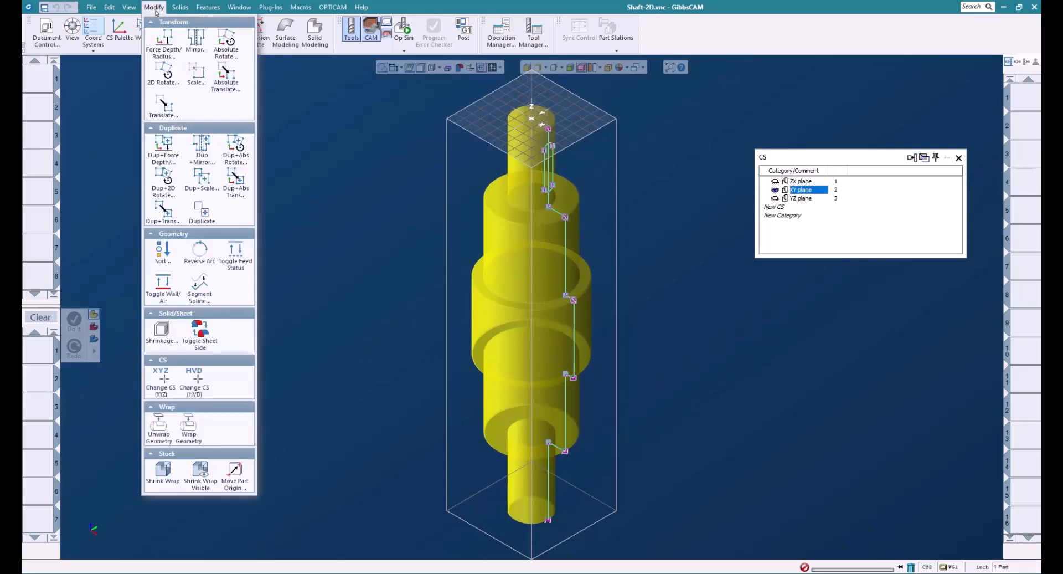
left_click(199, 383)
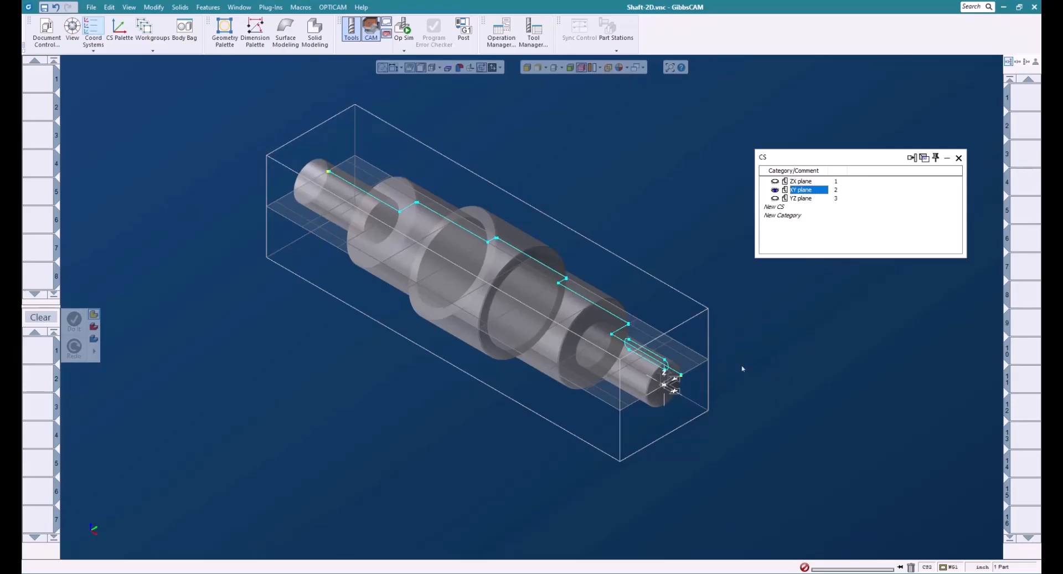
Step: Make the YZ plane current, select the shaft body and profile geometry, and 2D-rotate them about the shaft axis to stand the profile upright
left_click(804, 198)
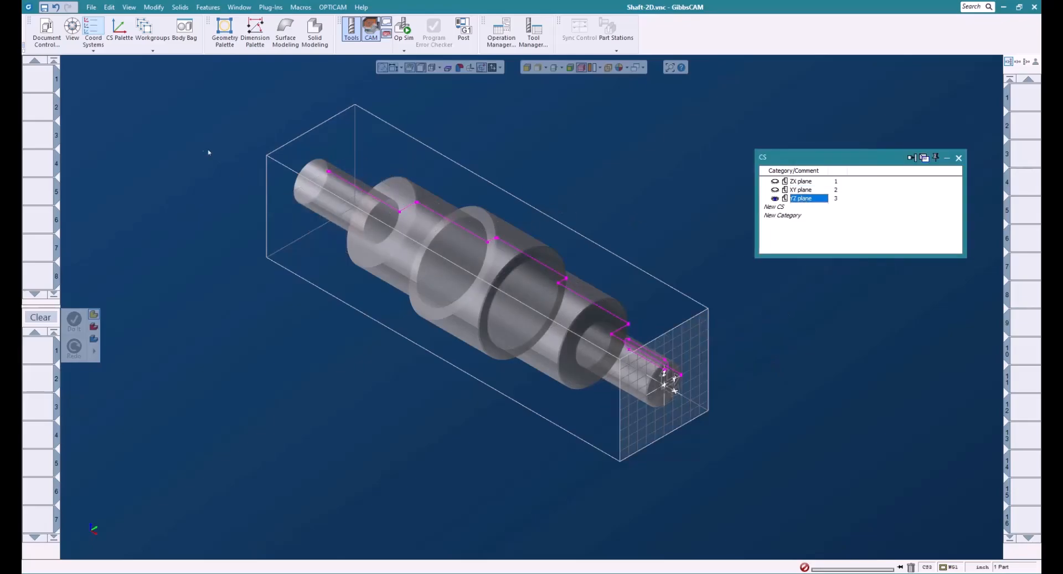
left_click(465, 225)
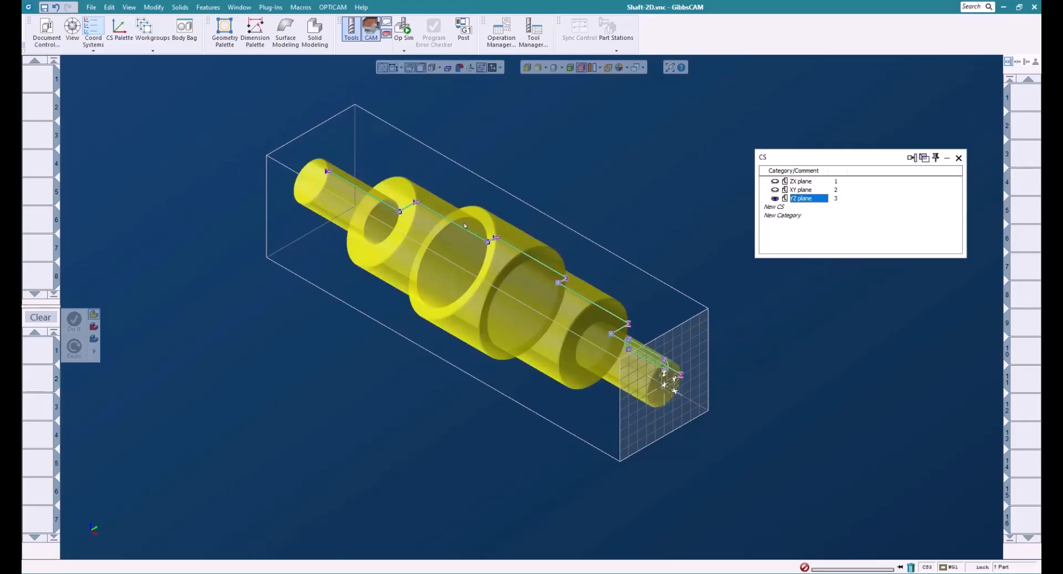
left_click(129, 7)
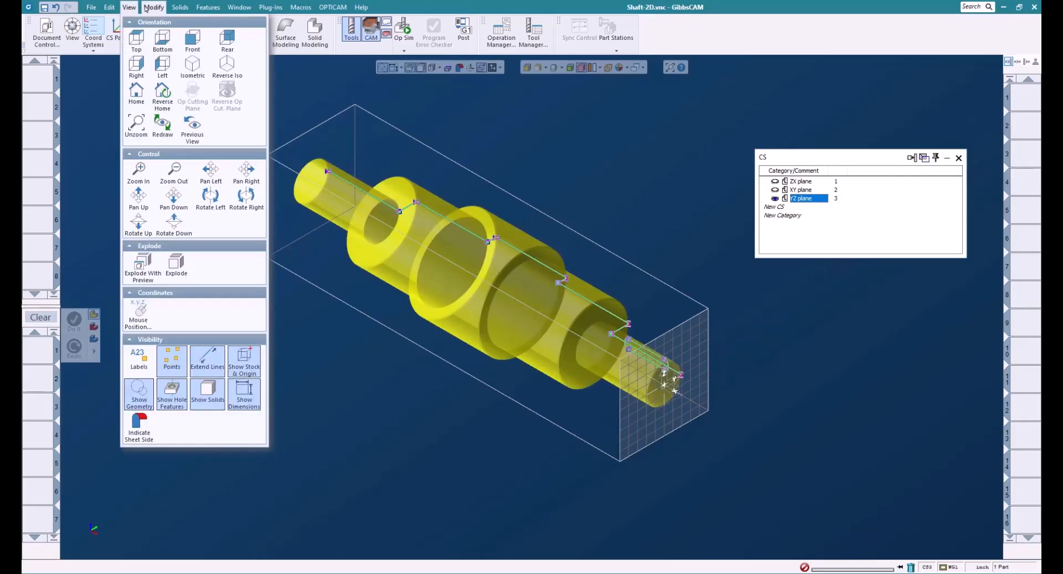
mouse_move(148, 8)
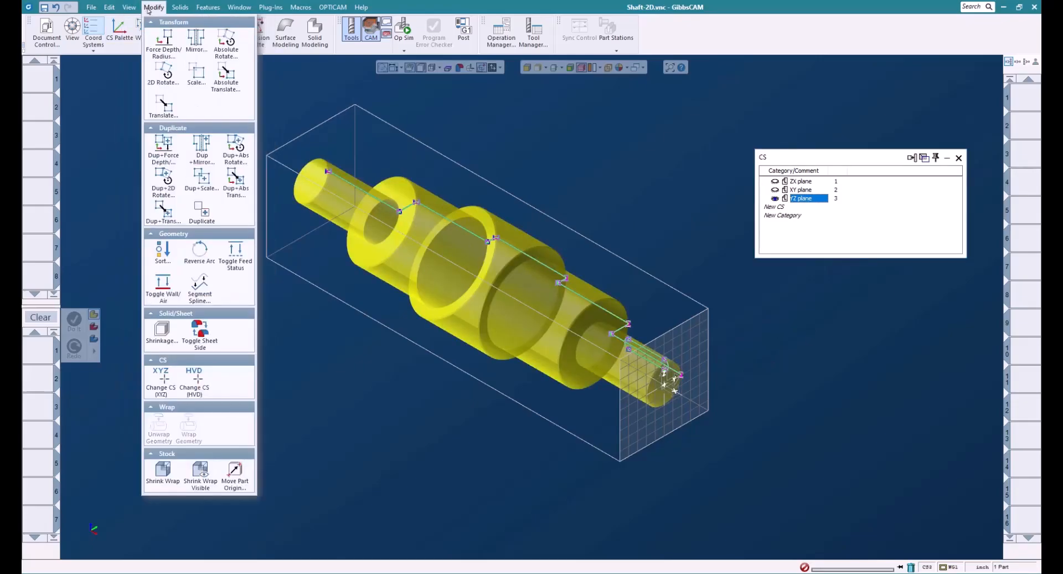
left_click(164, 72)
left_click(151, 205)
left_click(165, 113)
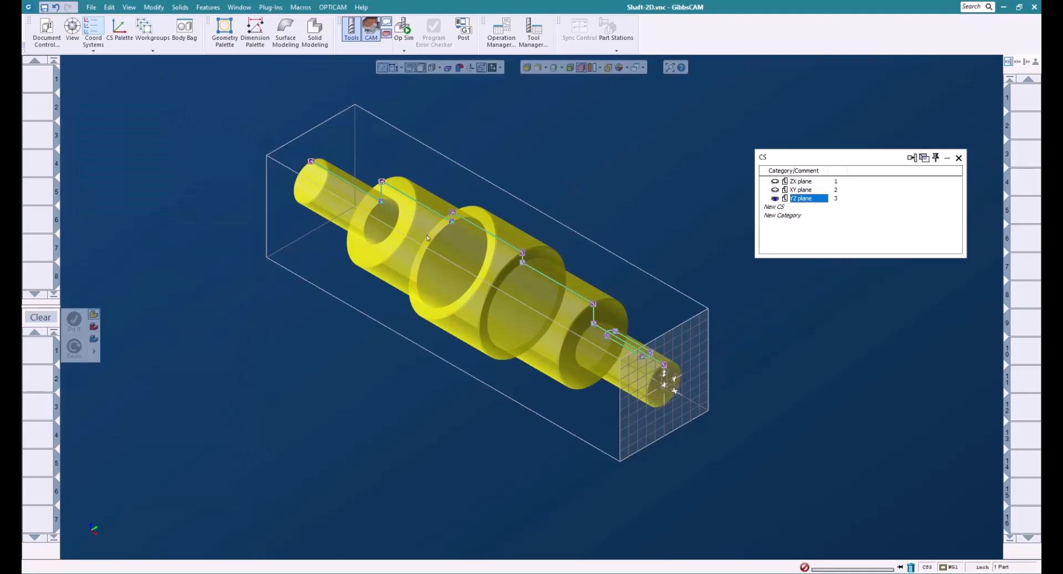
Step: Make the XY plane the current coordinate system again and deselect all geometry
left_click(796, 190)
left_click(568, 219)
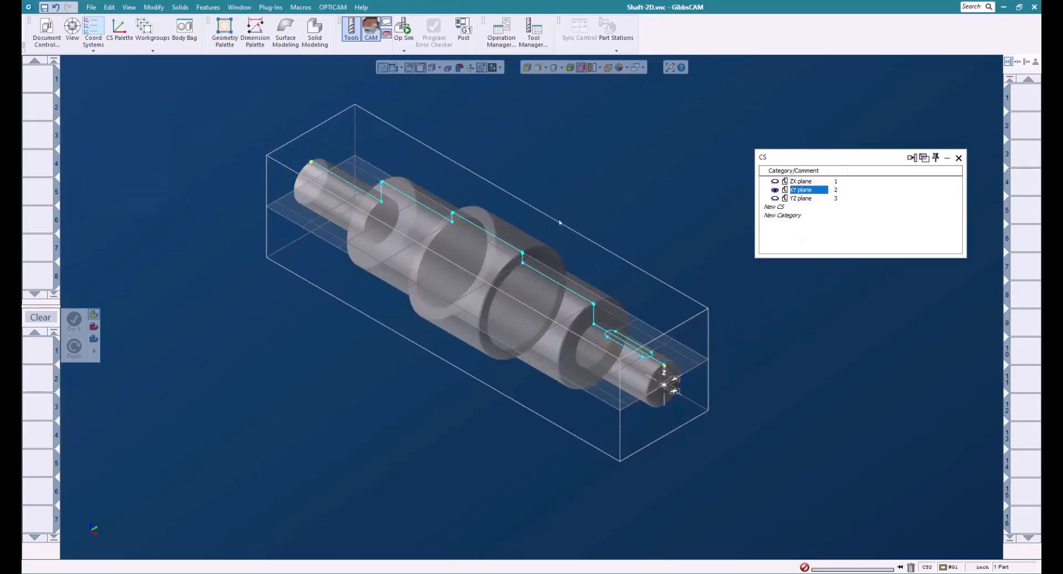
scroll(601, 217, "down", 2)
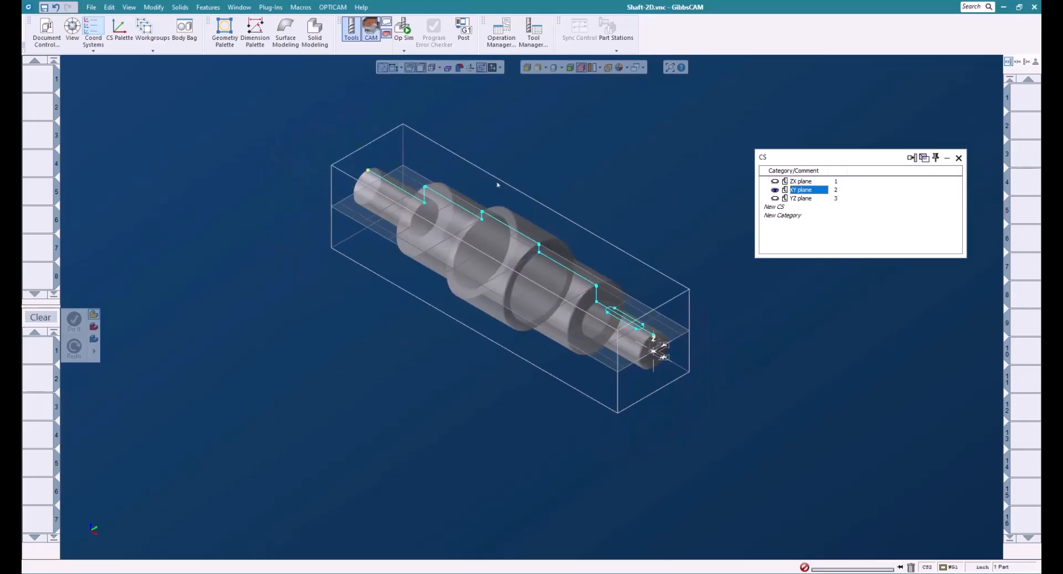
Step: Set the shaft facet body's type to Stock (Display Only)
scroll(598, 217, "up", 2)
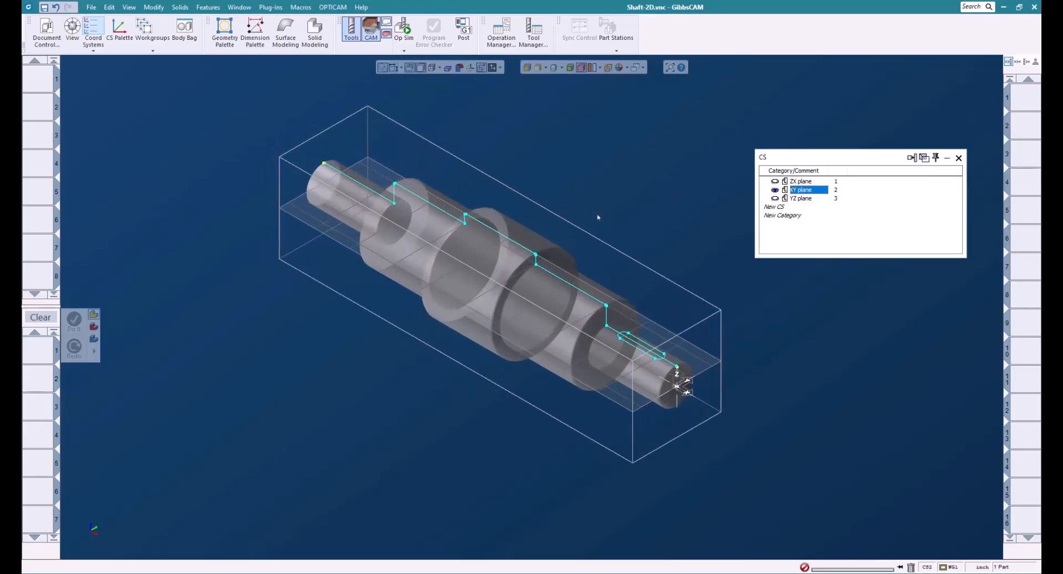
left_click(479, 255)
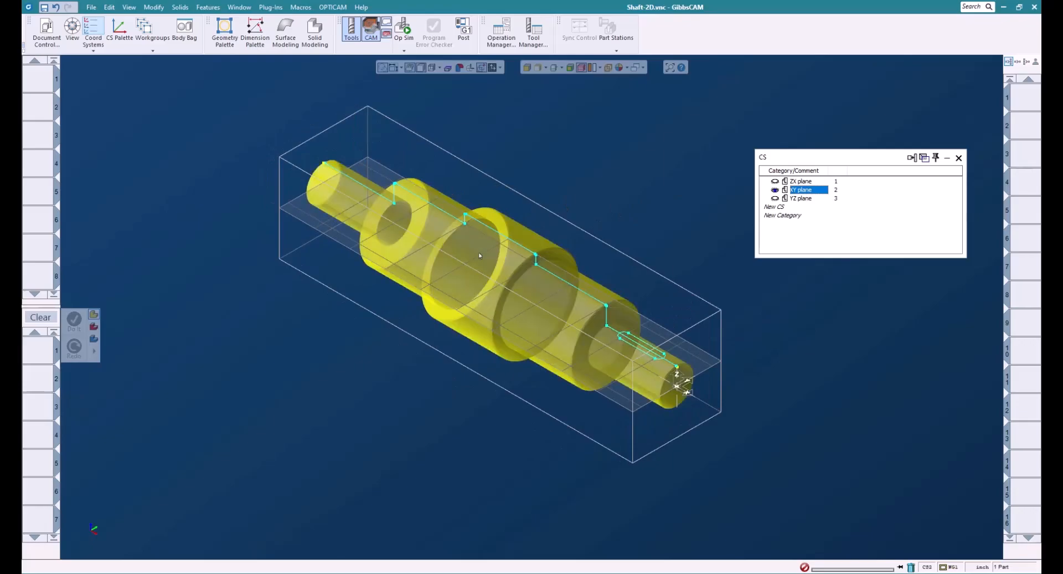
right_click(480, 255)
mouse_move(575, 284)
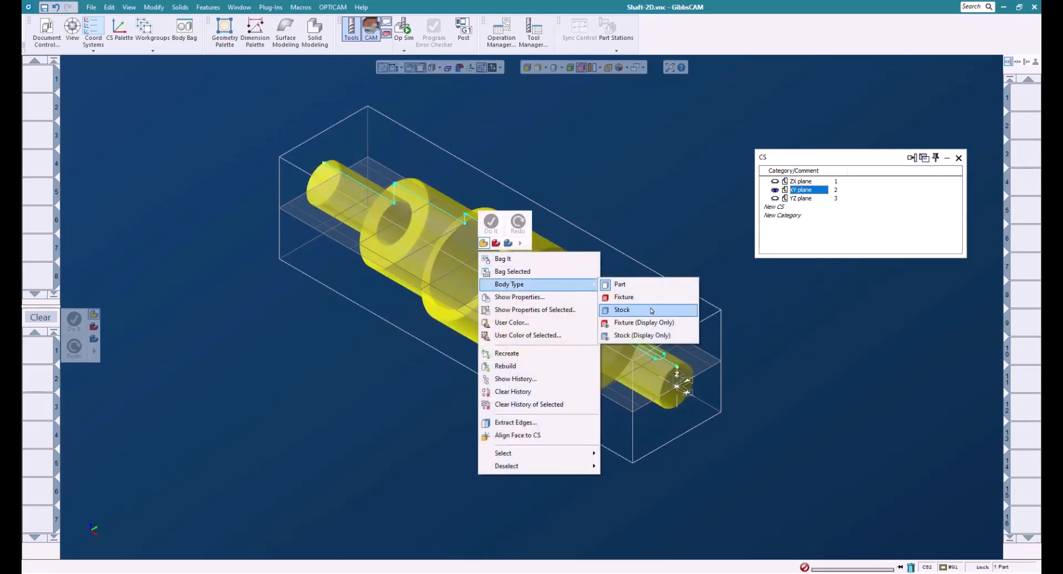
left_click(647, 335)
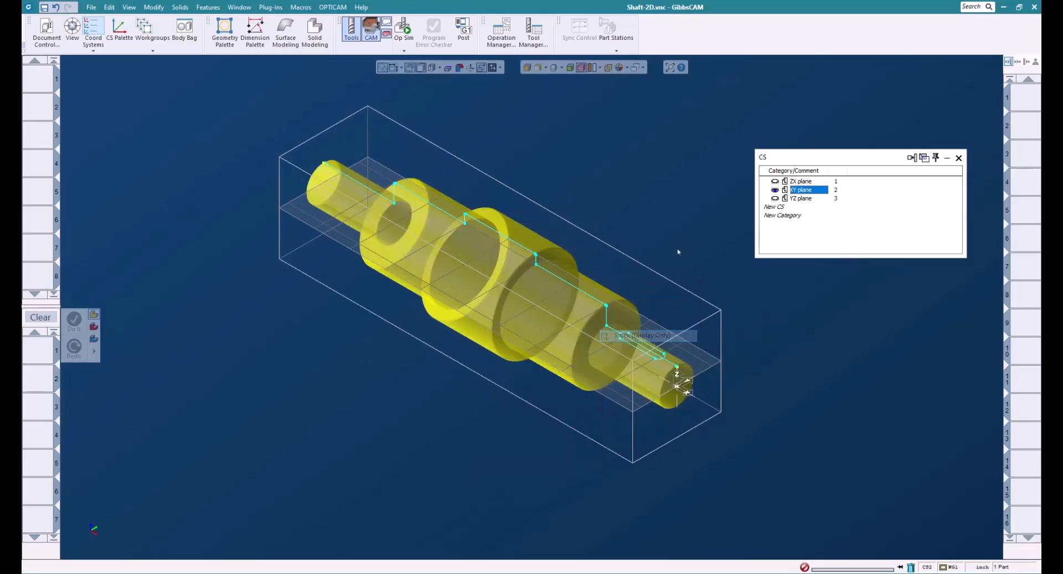
Step: Put the shaft body into the Body Bag and close the Body Bag and CS windows
double_click(560, 334)
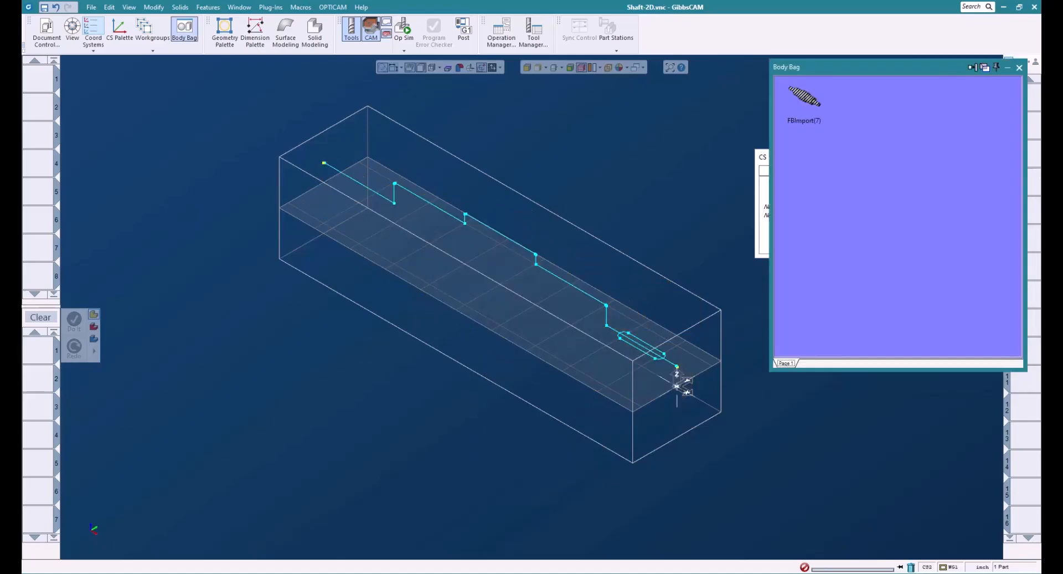
left_click(1019, 67)
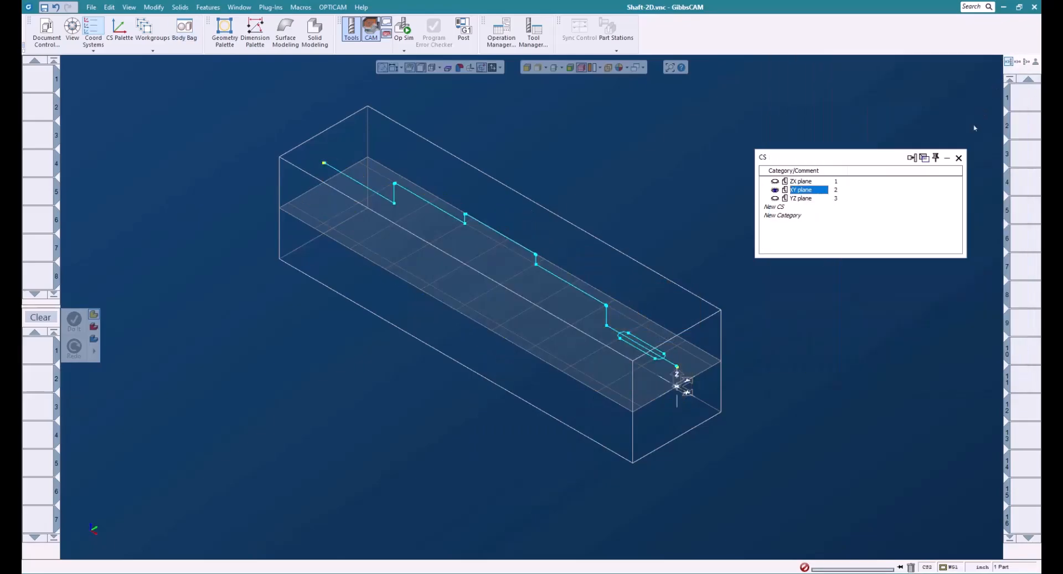
left_click(962, 156)
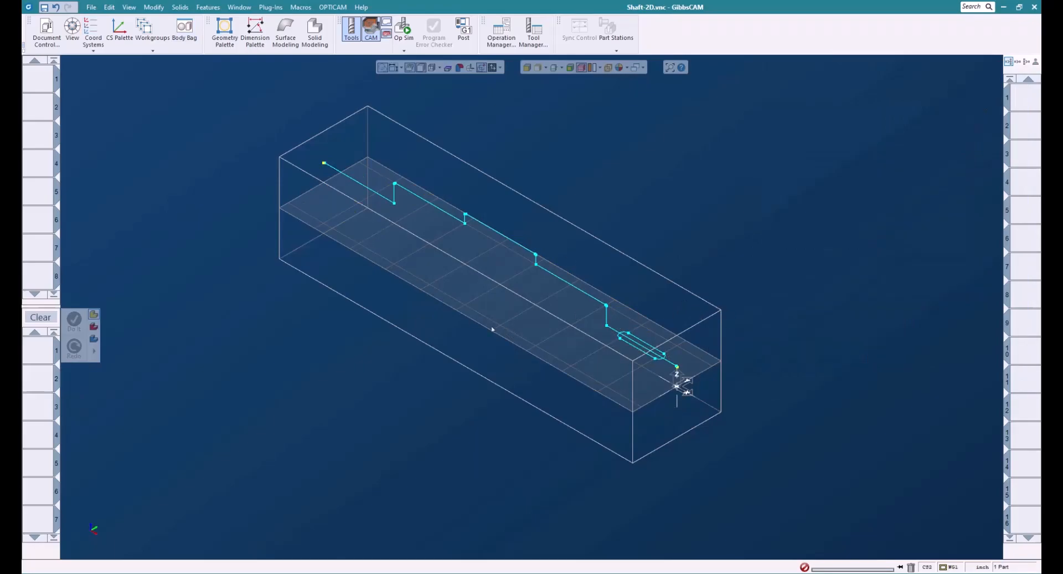
Step: Create a 0.125-inch rough end mill as tool 1 and start a new Roughing process with it
double_click(35, 84)
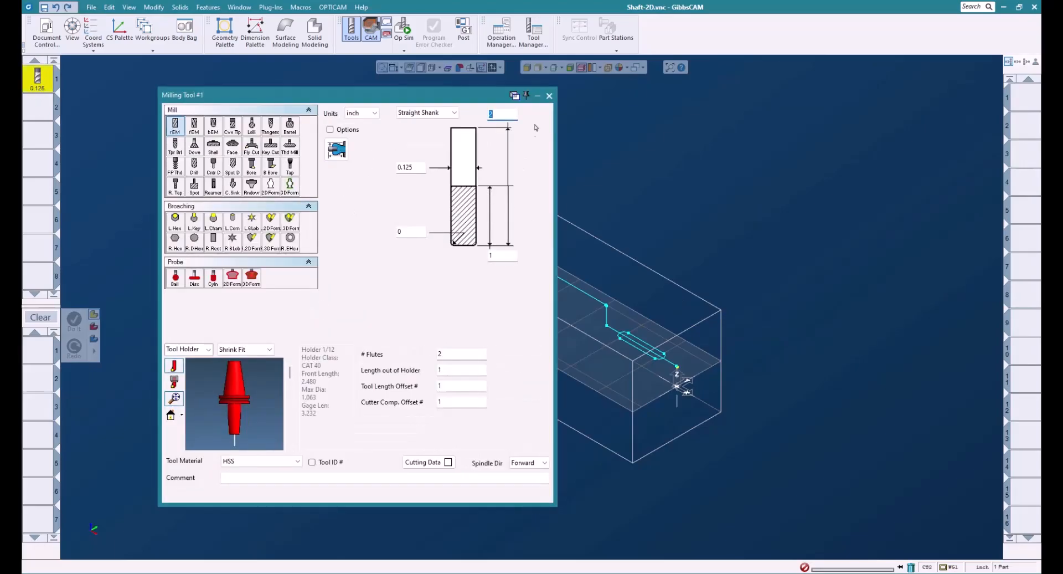
left_click(549, 95)
left_click_drag(43, 83, 39, 350)
left_click(165, 287)
left_click_drag(310, 78, 362, 85)
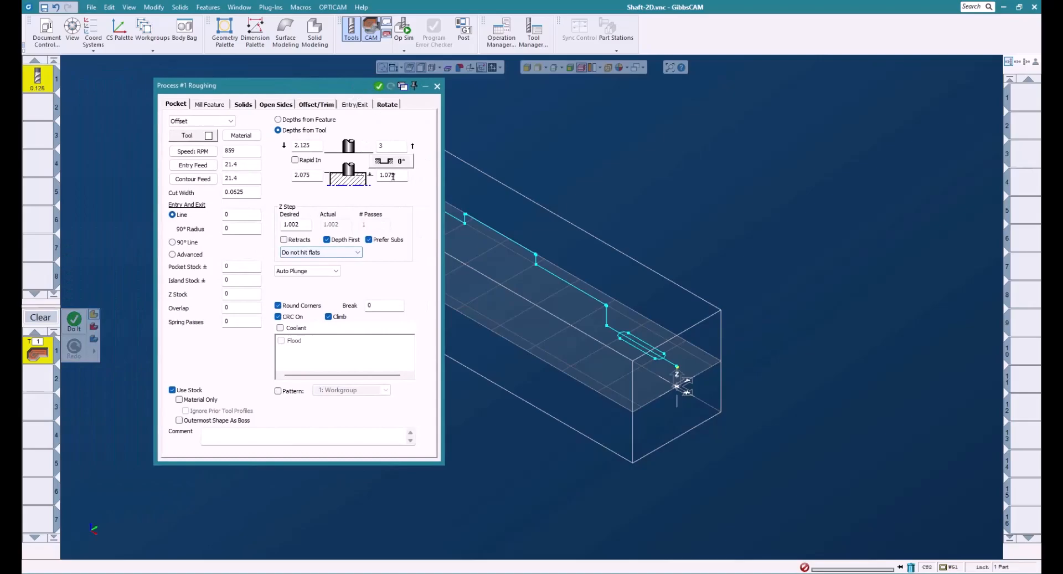
Step: Set the roughing process's entry and exit clearances to 1 and its top surface Z to 0.5
double_click(314, 145)
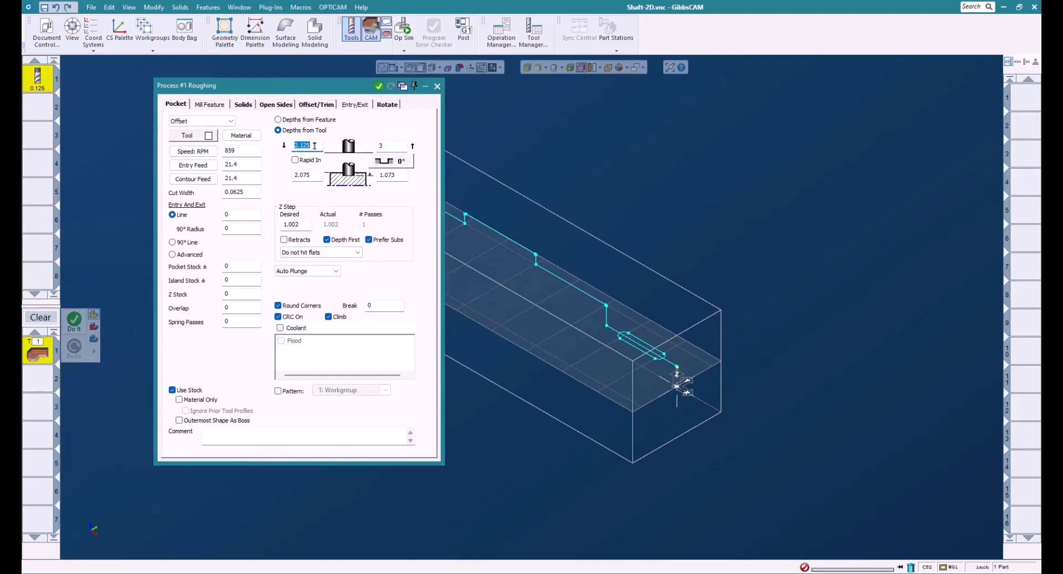
type("1")
key("Tab")
type("1")
left_click(316, 176)
double_click(316, 178)
left_click(629, 332)
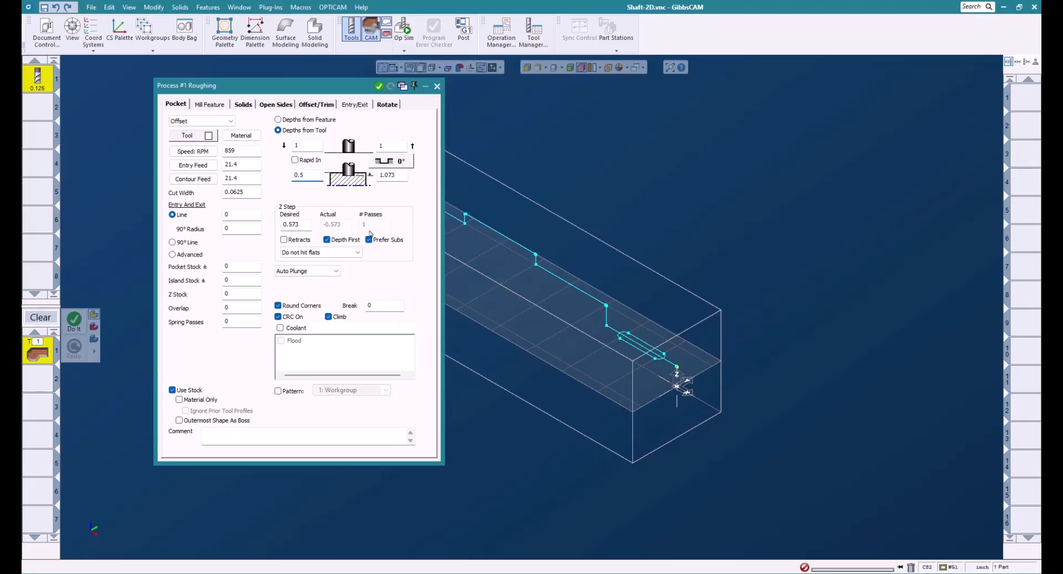
Step: Set the pocket's floor depth to 0.3 and the desired Z step to 0.05
left_click(397, 176)
type(".3")
left_click(302, 225)
type(".05")
scroll(639, 362, "up", 2)
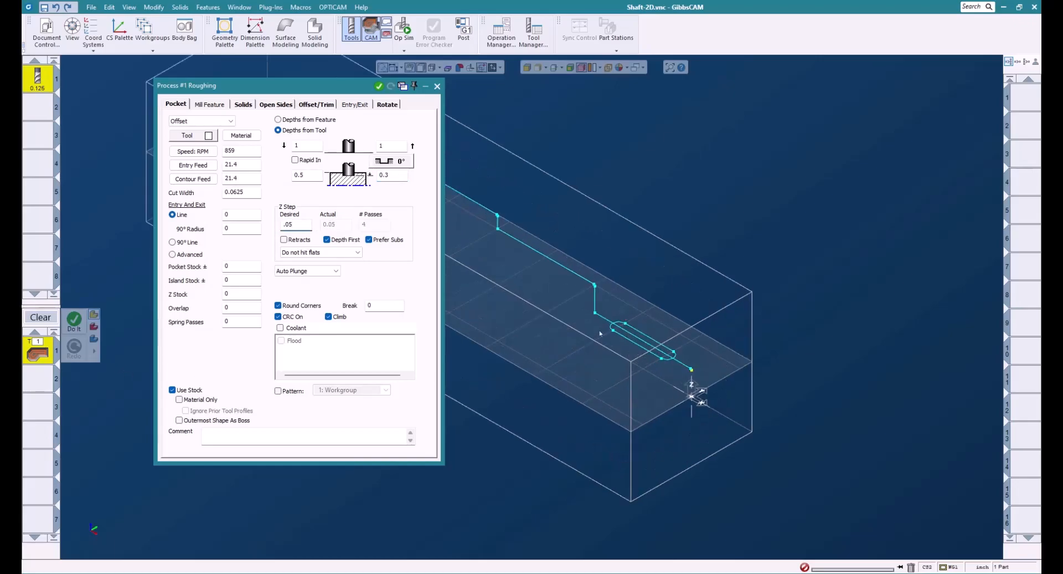
Step: Set the roughing process to duplicate 3 times around the A axis and enter the rotation increment
left_click(389, 107)
left_click(198, 180)
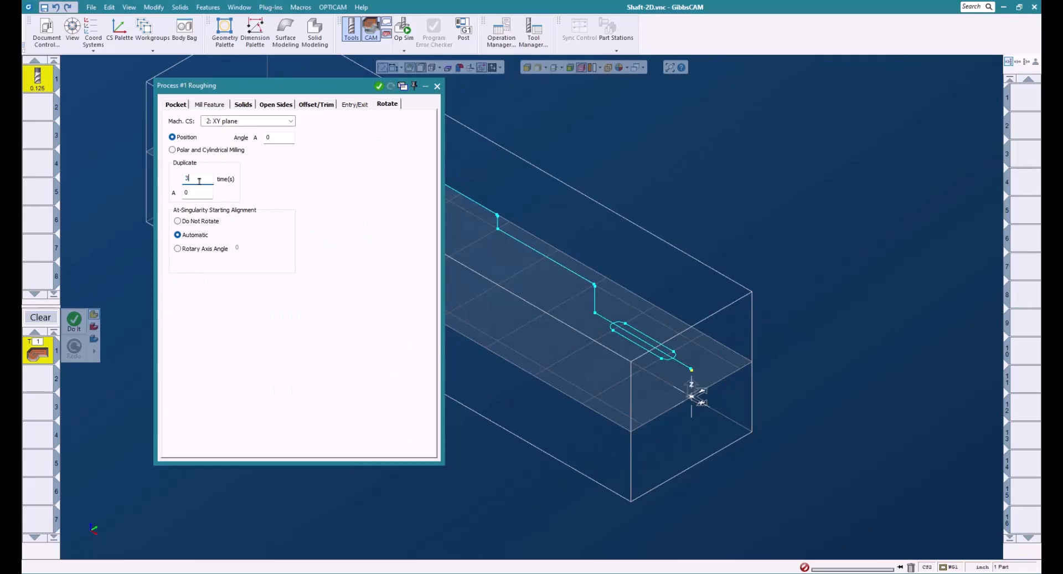
left_click(194, 193)
left_click(177, 104)
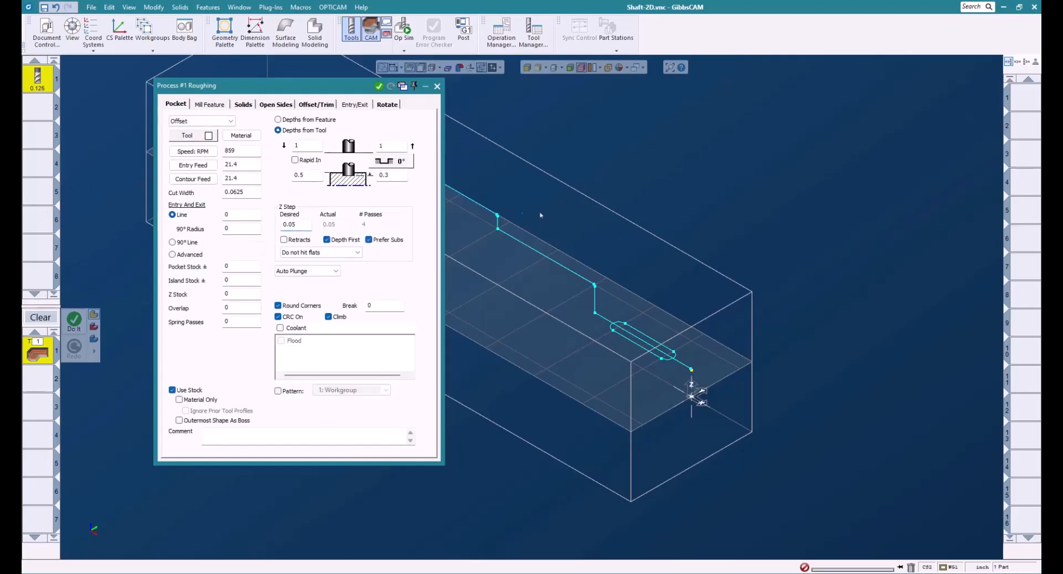
Step: Select the keyway slot contour at the shaft end, generate its roughing toolpath and close the process dialog
left_click(653, 341)
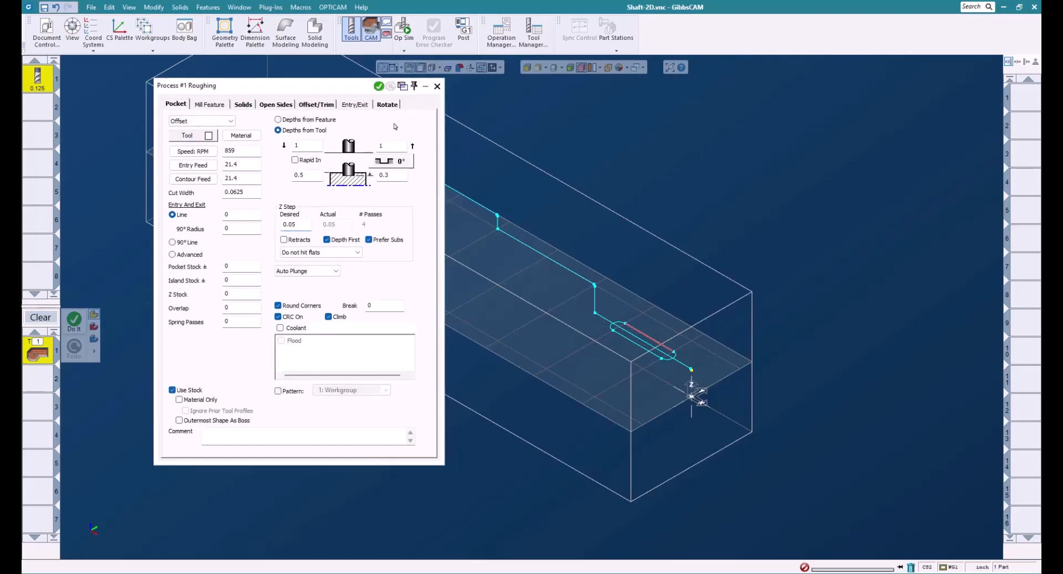
left_click(379, 87)
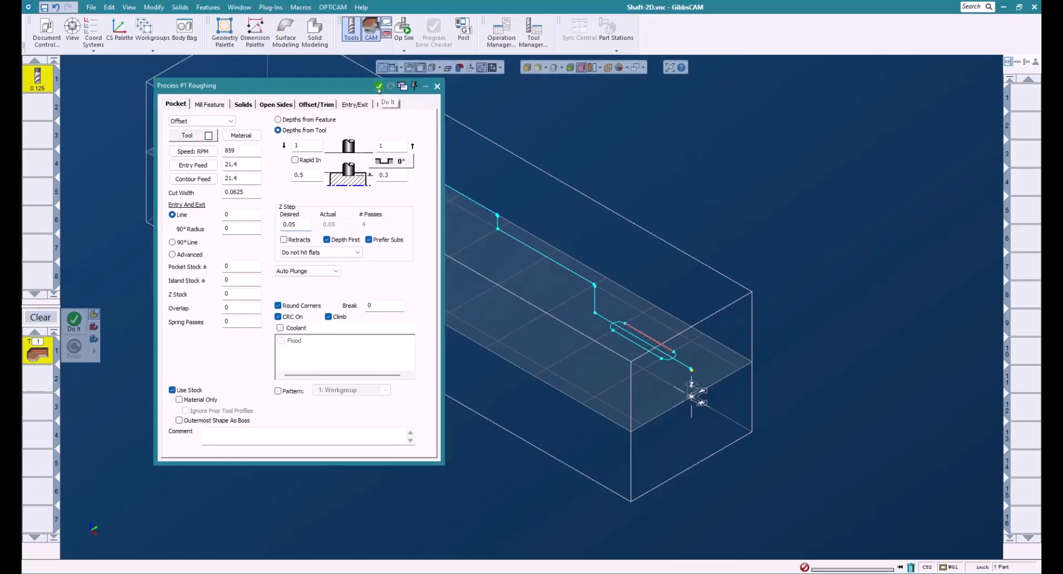
left_click(437, 87)
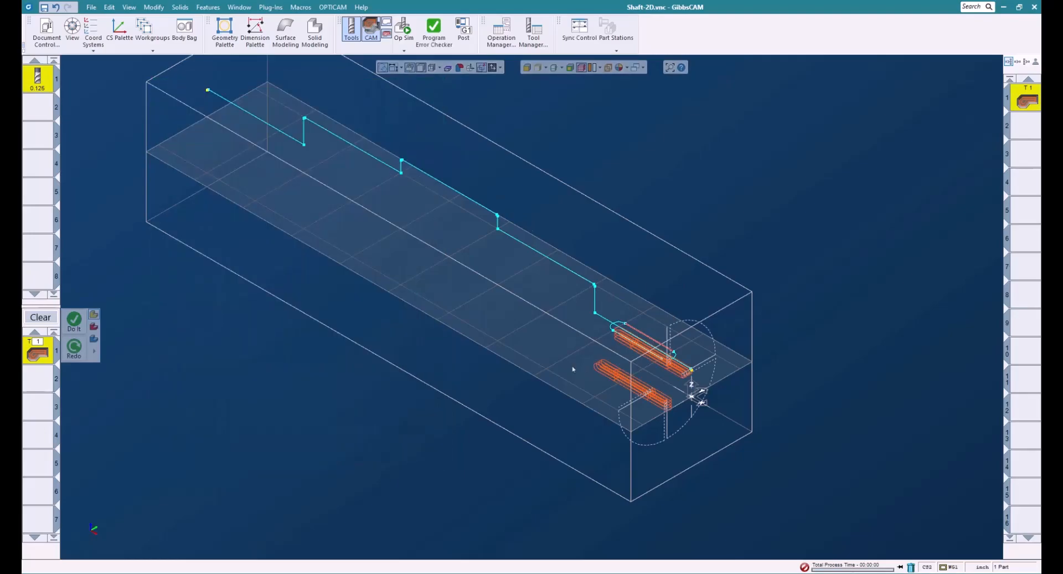
Step: Run the Op Sim rendering of the keyway roughing operation
scroll(581, 358, "down", 2)
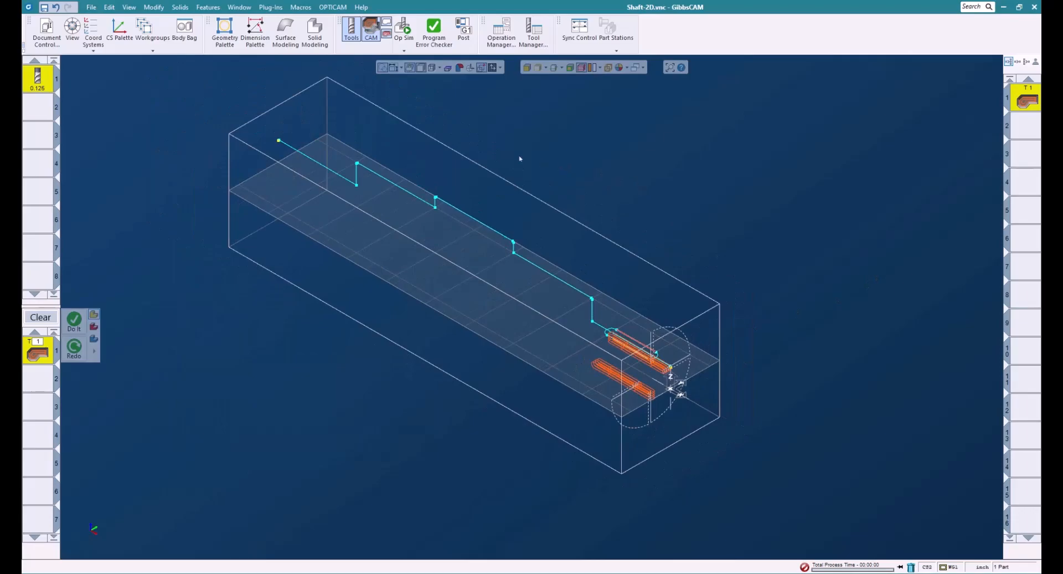
left_click(403, 28)
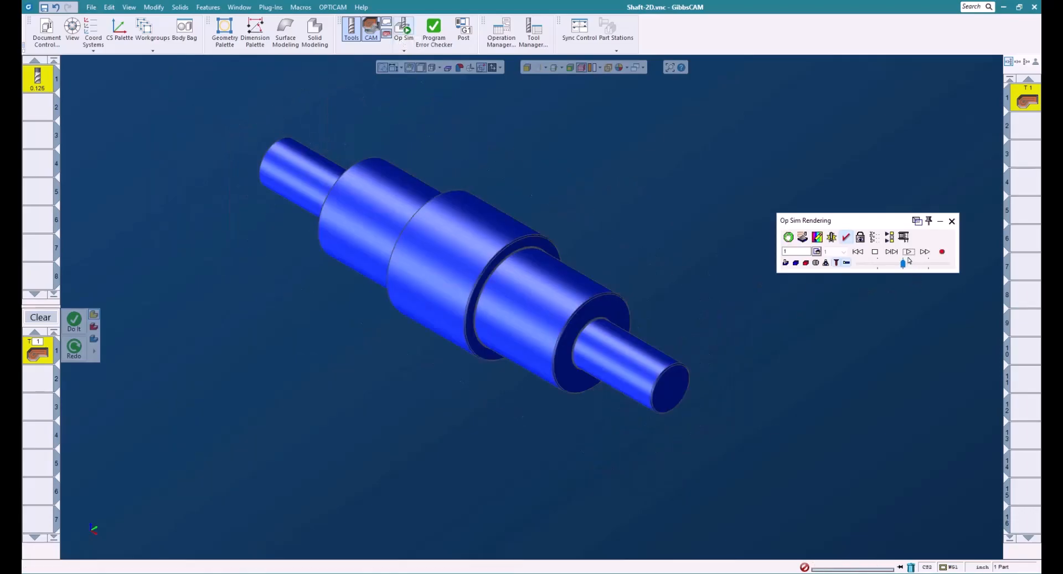
left_click(908, 256)
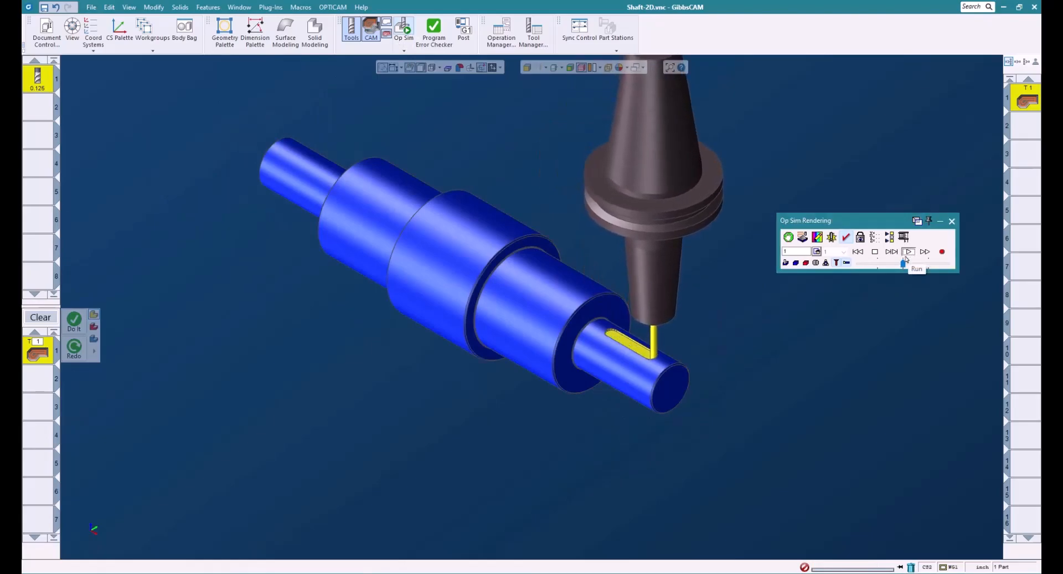